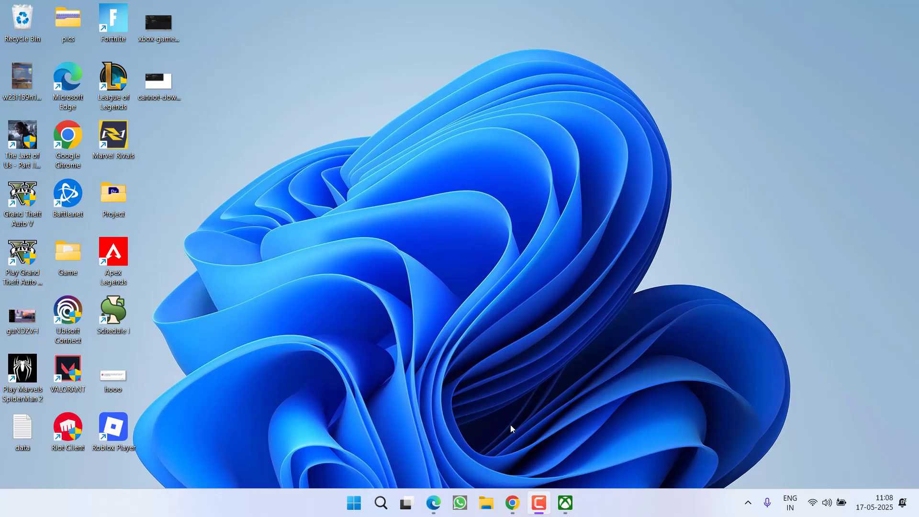
Step: Switch to Chrome to view the Proton VPN home page headline, then minimize the browser
click(512, 502)
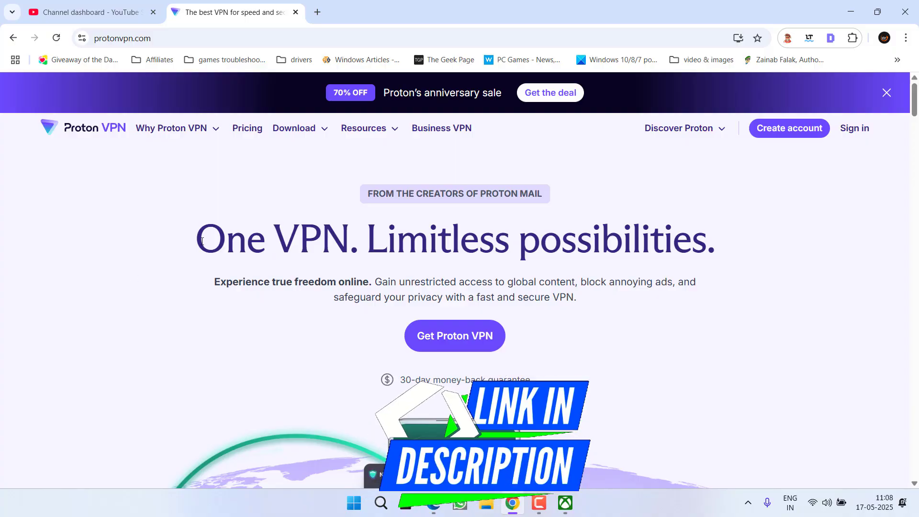
drag(201, 240, 681, 272)
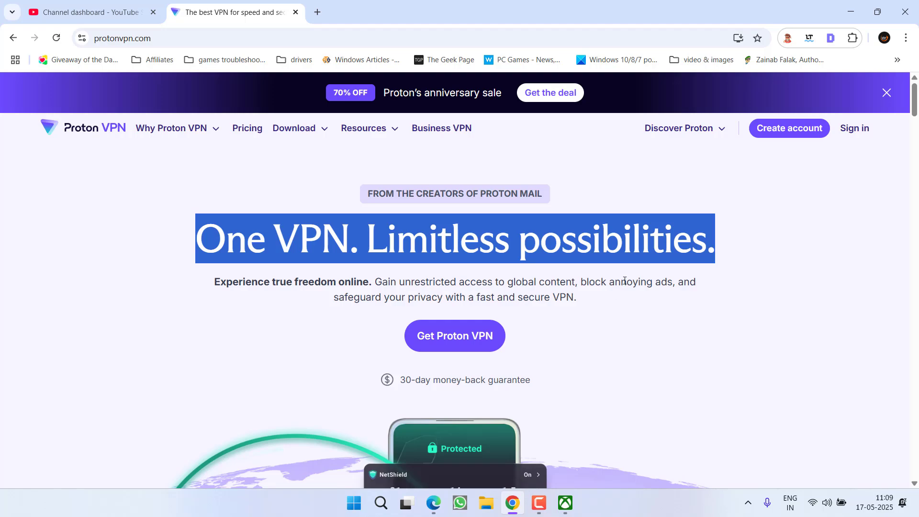
click(851, 12)
Step: Open the Network Connections window by running ncpa.cpl
right_click(356, 501)
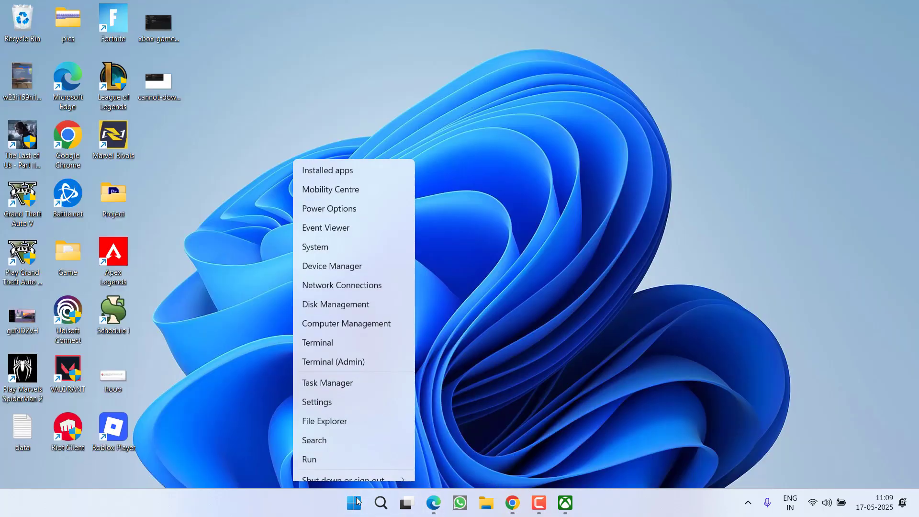
click(322, 429)
text(n)
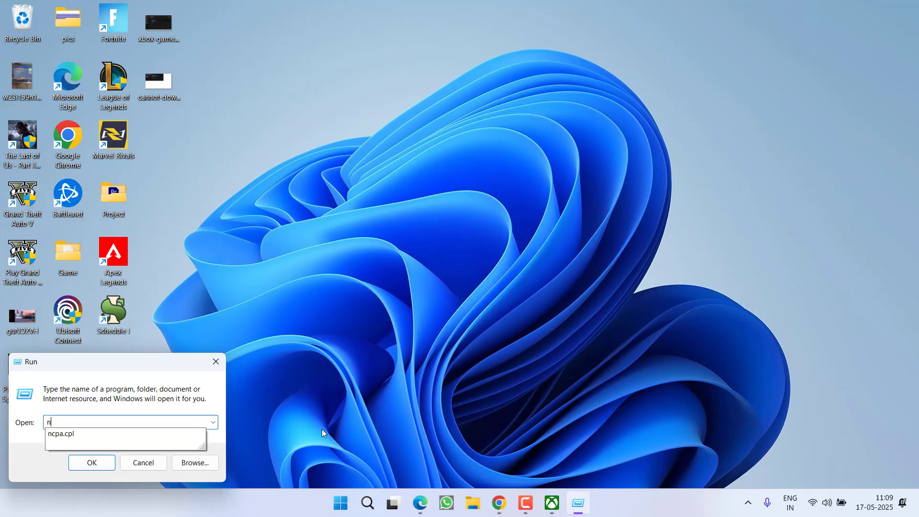
text(c)
key(Down)
key(Return)
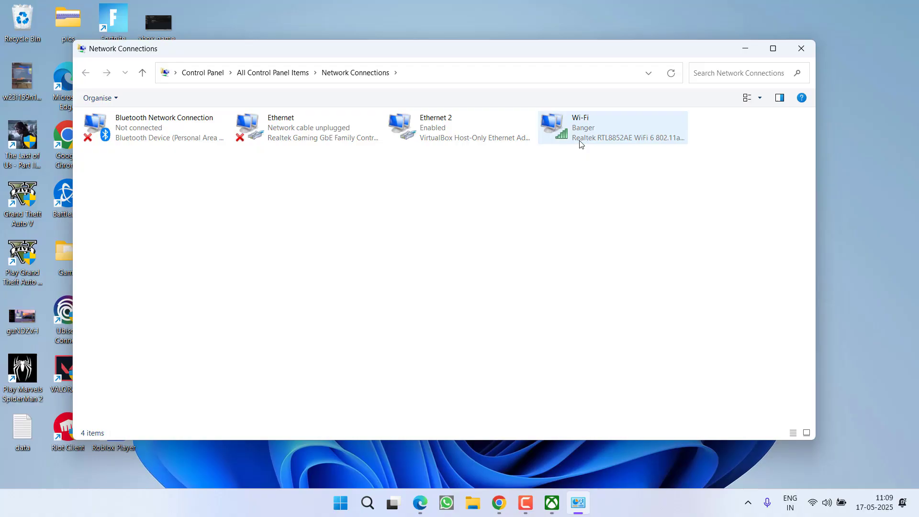
Step: Open the Internet Protocol Version 4 (TCP/IPv4) properties of the Wi-Fi adapter
right_click(576, 134)
click(606, 266)
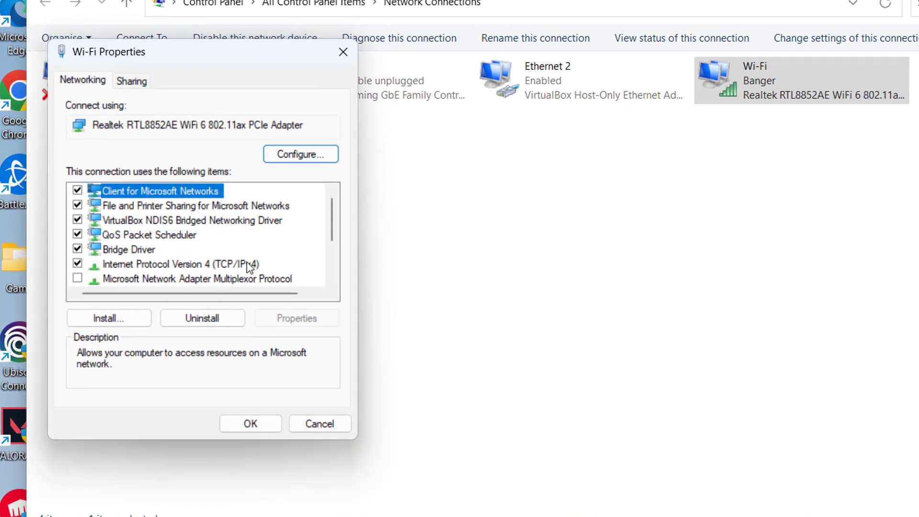
click(247, 263)
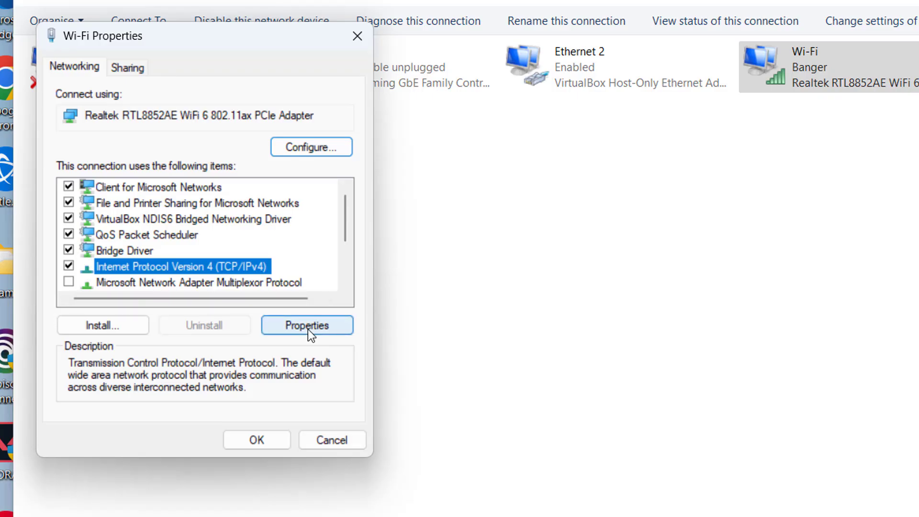
click(308, 328)
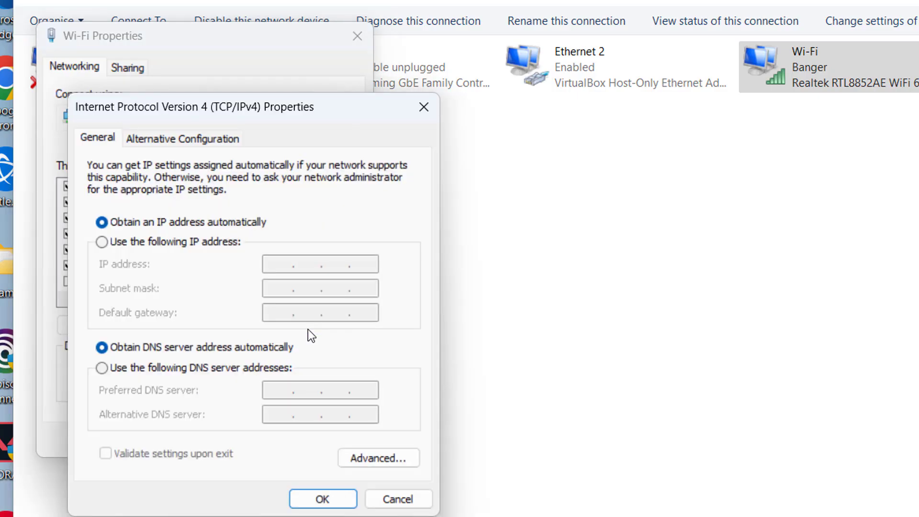
Step: Set the preferred DNS server to 8.8.8.8 and the alternative to 8.8.4.4, save both dialogs and close Network Connections
click(156, 369)
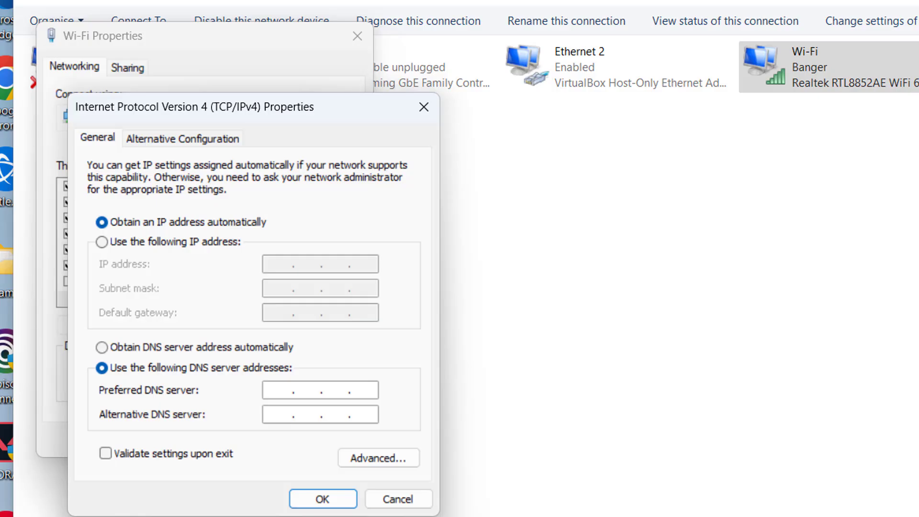
text(8.8.8.8)
click(279, 414)
text(8.8.4.4)
click(322, 498)
click(269, 441)
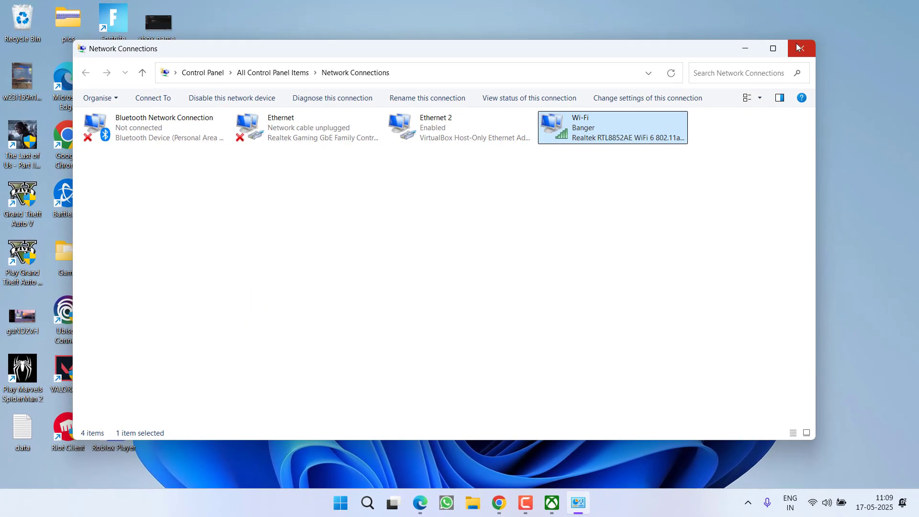
click(794, 46)
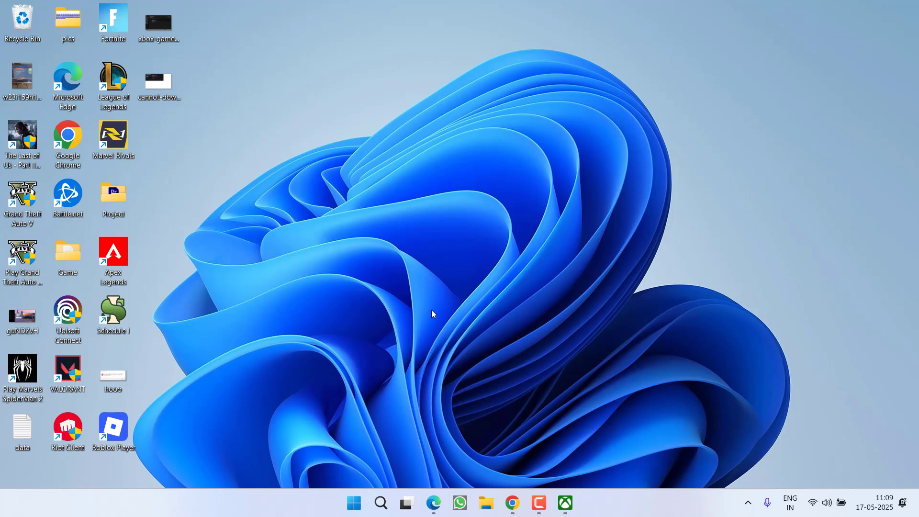
Step: Open the Windows (C:) drive in File Explorer and locate the existing XboxGames folder
key(super+e)
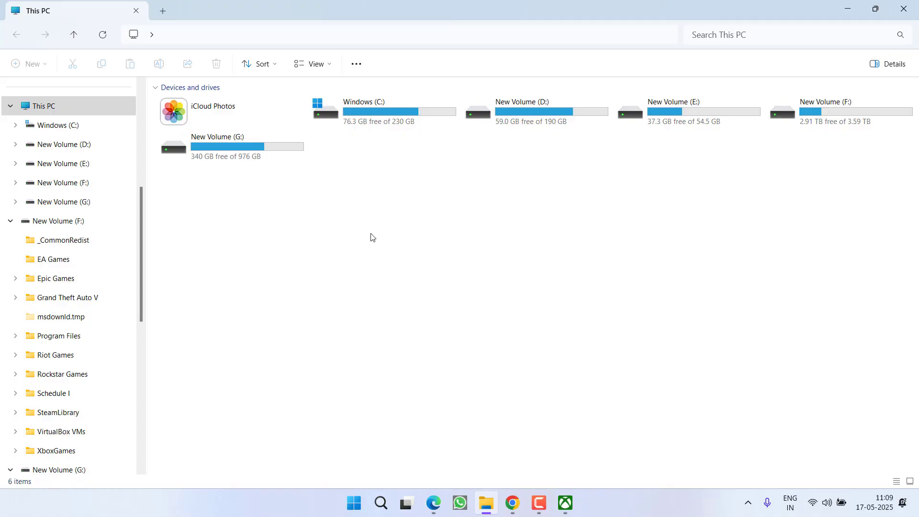
click(358, 128)
double_click(358, 128)
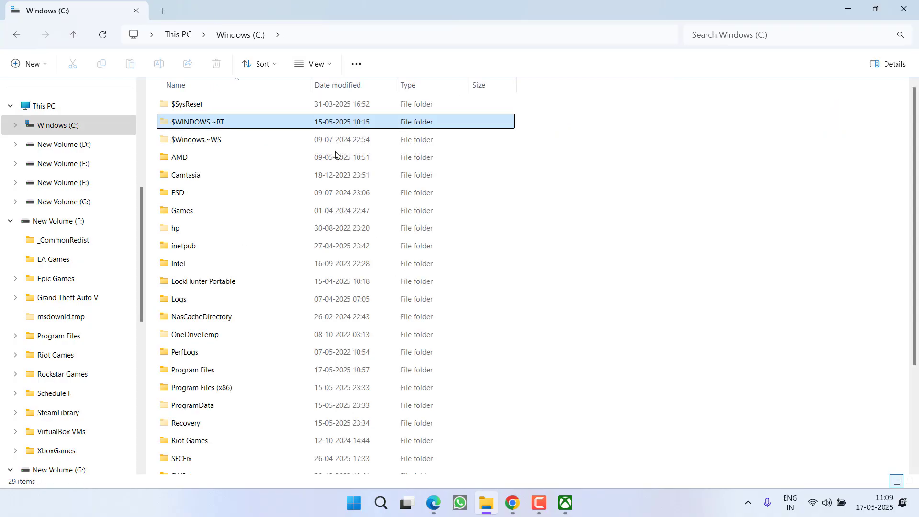
scroll(353, 277, down, 3)
click(201, 414)
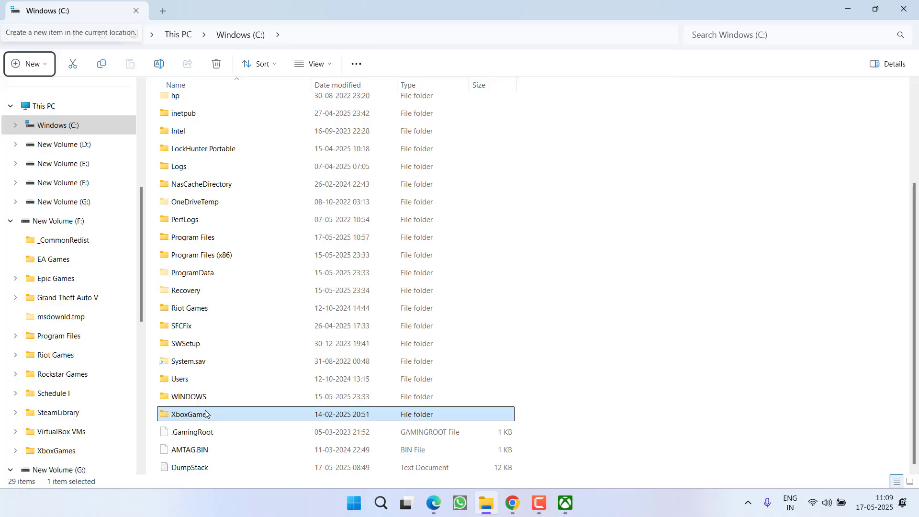
click(702, 315)
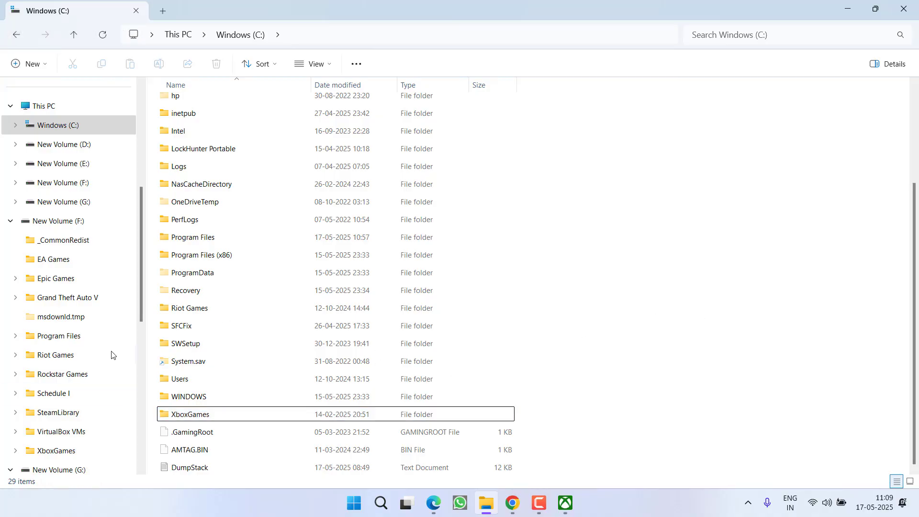
Step: Create a new folder named XboxgamesNEW in the root of the C: drive
right_click(704, 245)
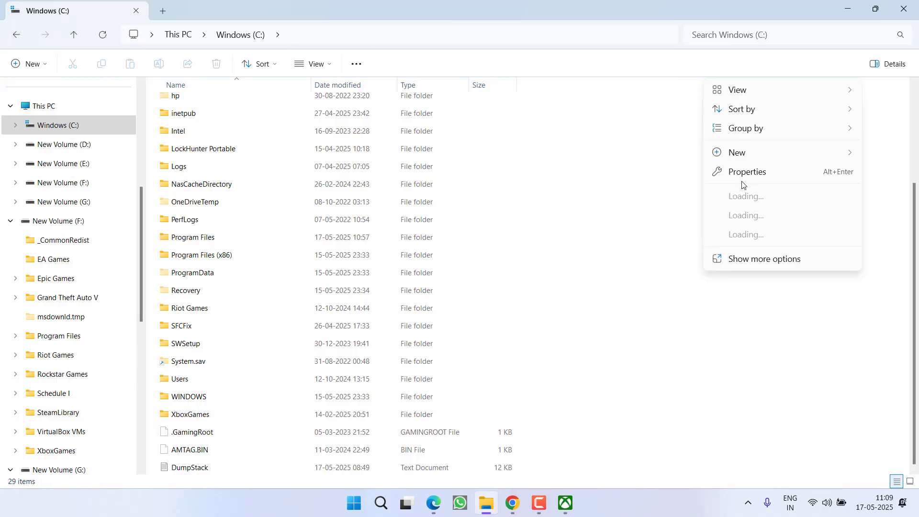
mouse_move(732, 152)
click(869, 158)
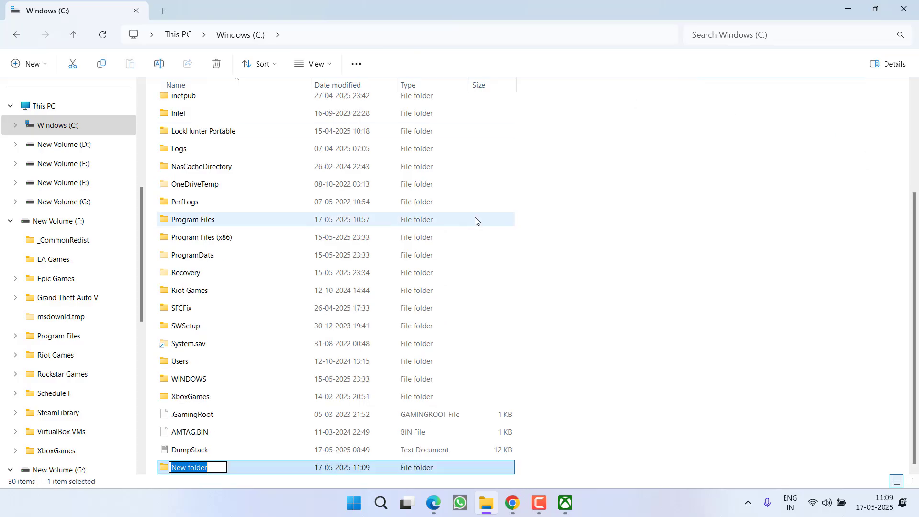
text(XboxgamesNEW)
key(Return)
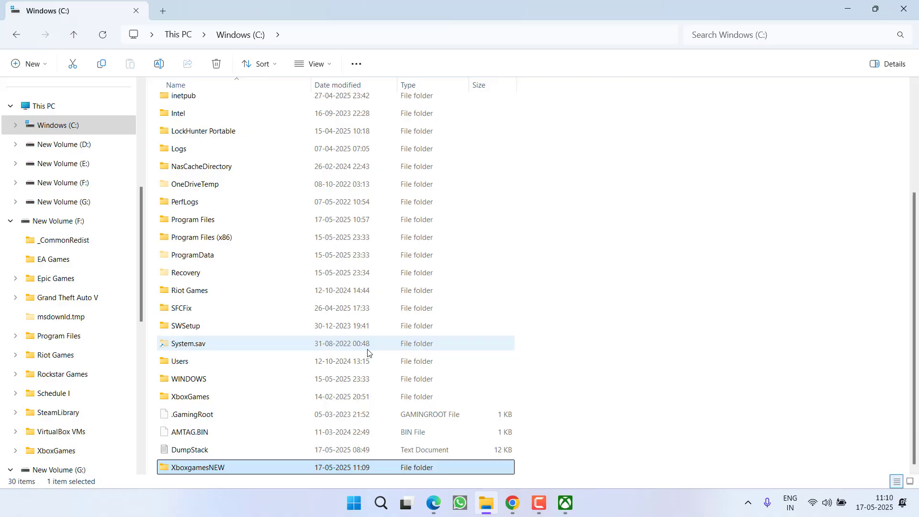
Step: Switch to the Xbox app and open the Install Options in its settings
click(565, 497)
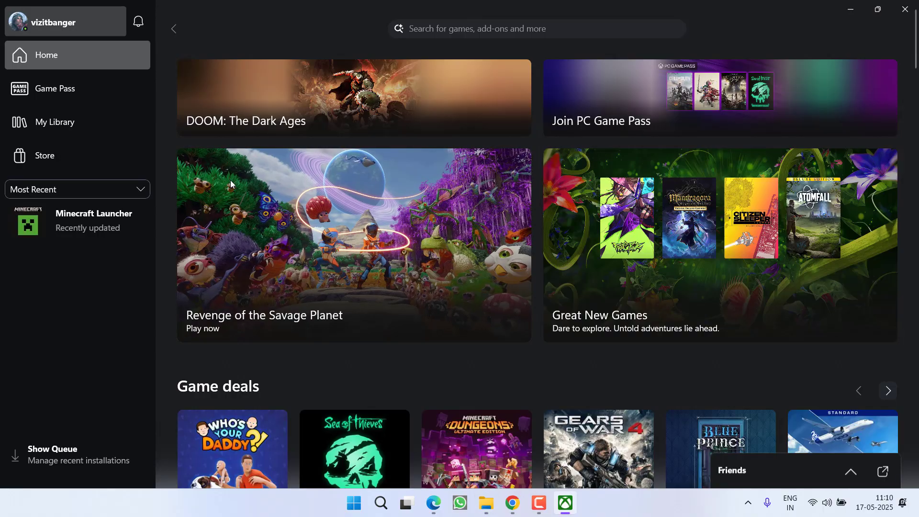
click(63, 23)
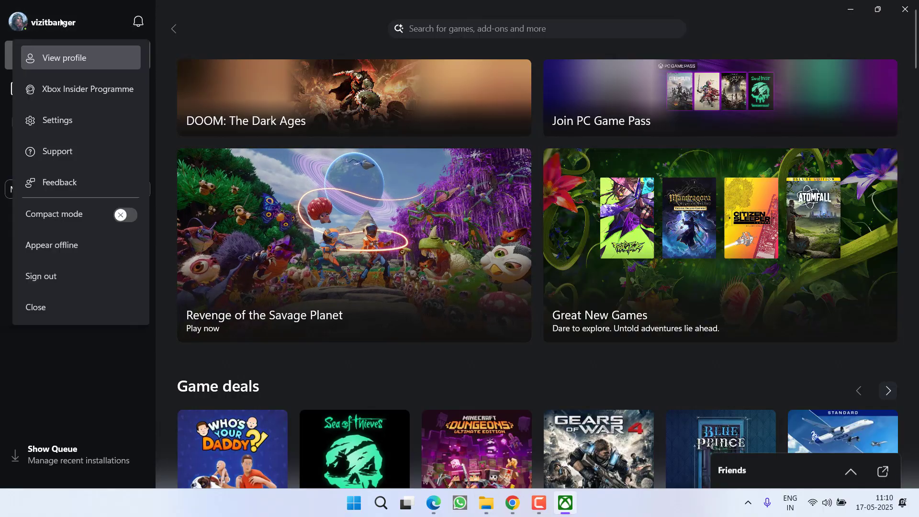
click(59, 124)
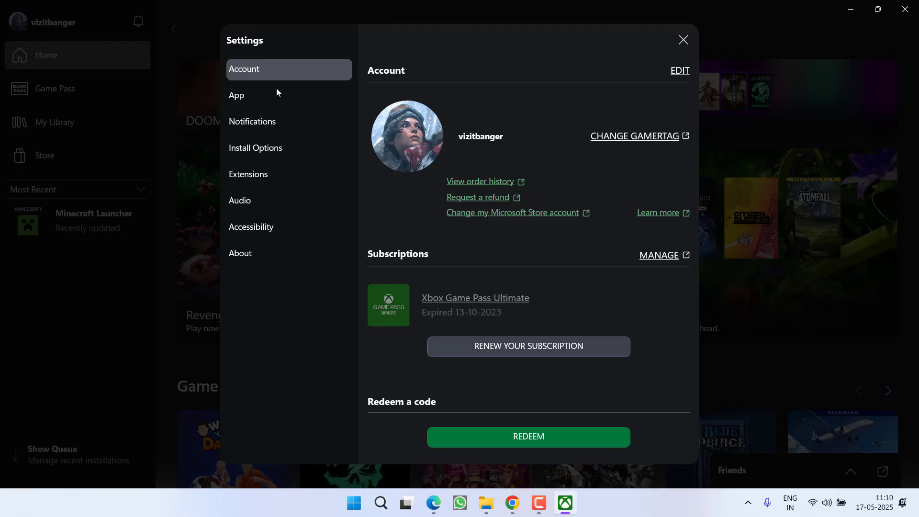
click(270, 149)
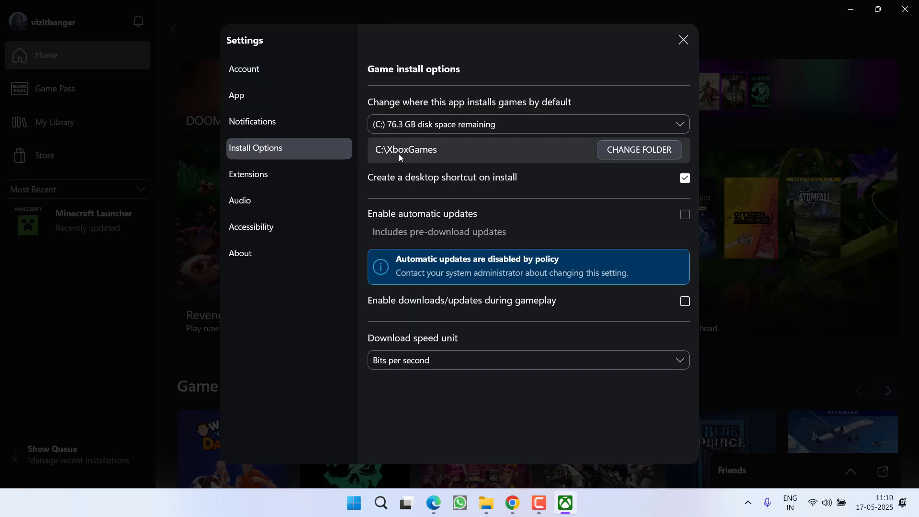
Step: Change the default game install folder to C:\XboxgamesNEW, then close the settings and the Xbox app
click(634, 149)
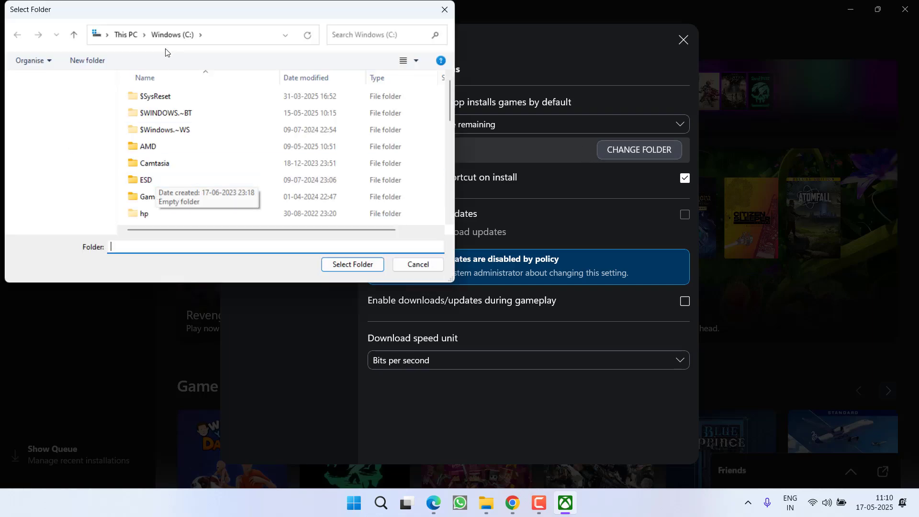
click(150, 165)
scroll(191, 192, down, 5)
click(211, 204)
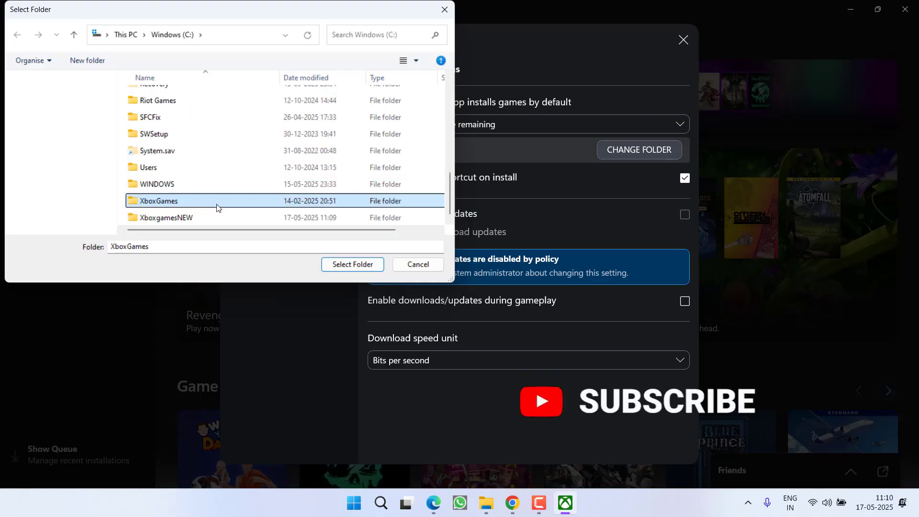
click(188, 218)
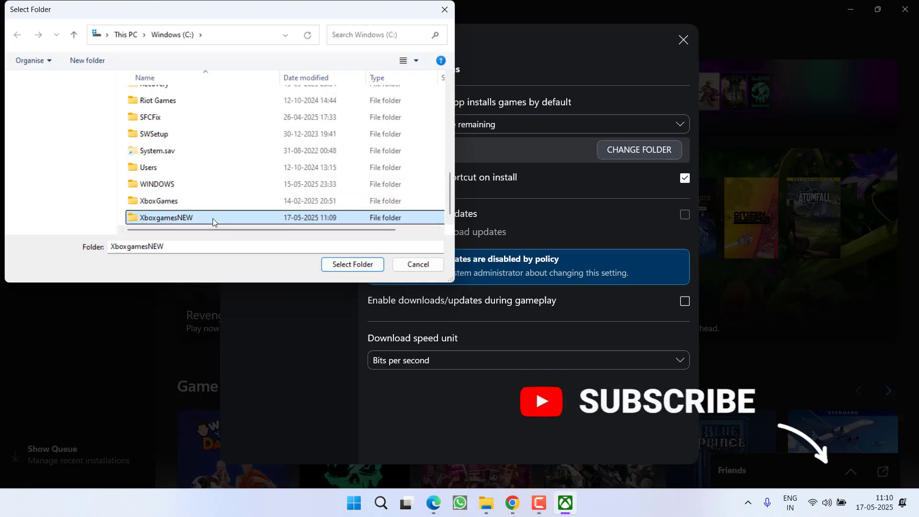
click(349, 266)
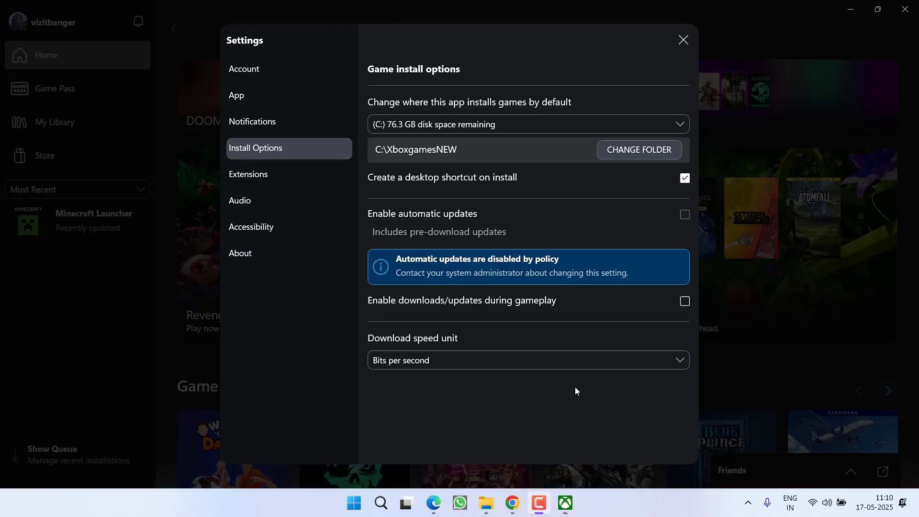
click(689, 43)
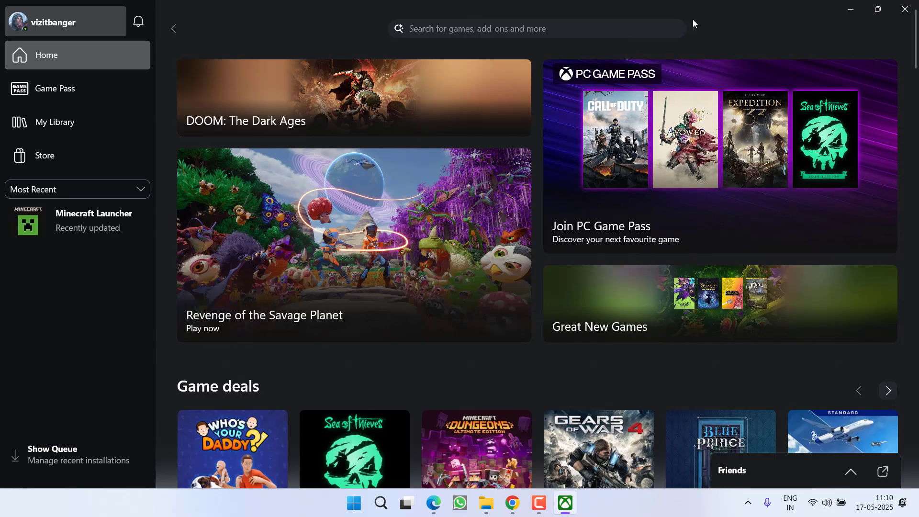
key(alt+F4)
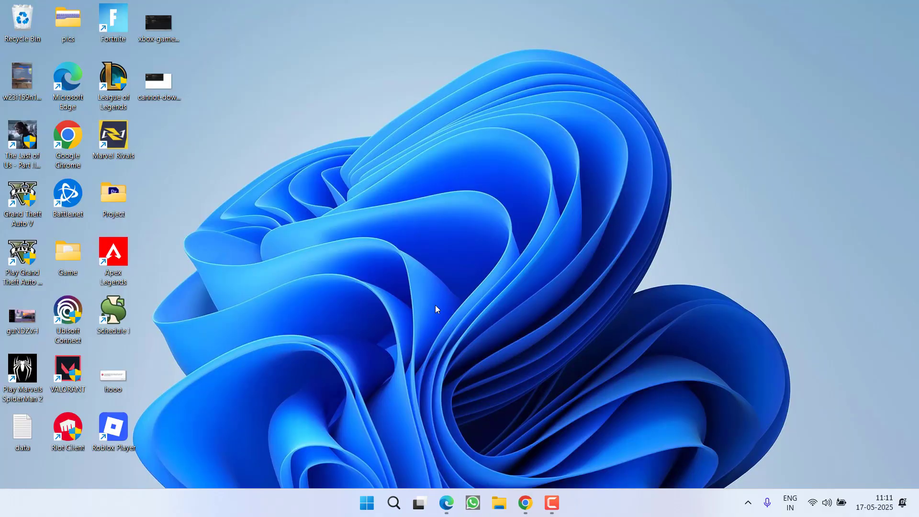
Step: Open the installed apps list in Windows Settings and search it for xbox
key(super+i)
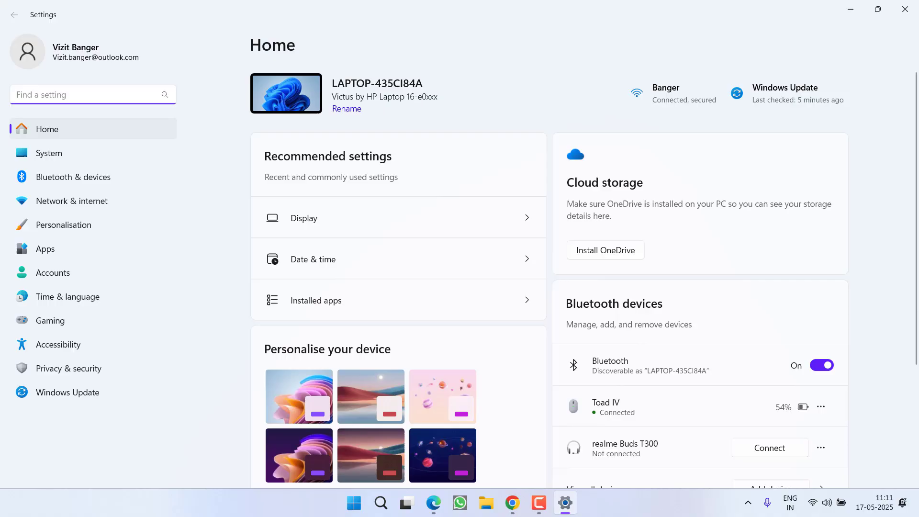
click(70, 154)
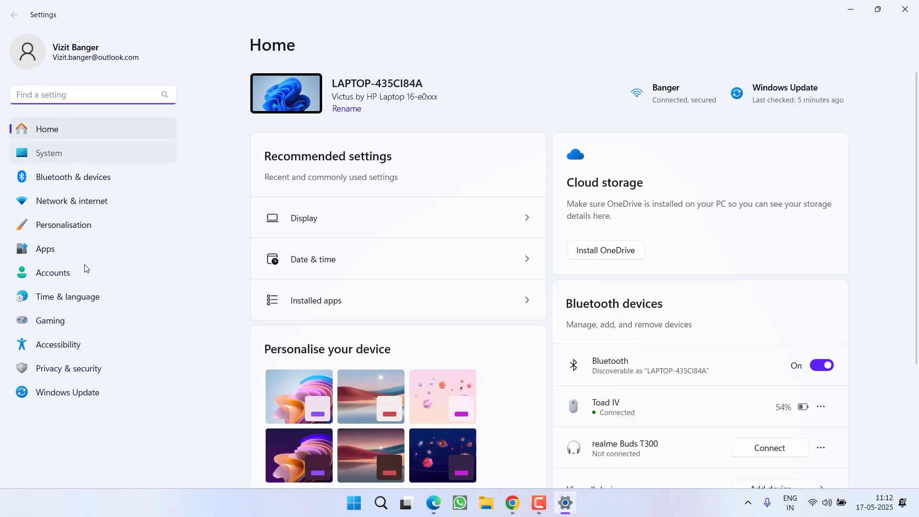
click(74, 248)
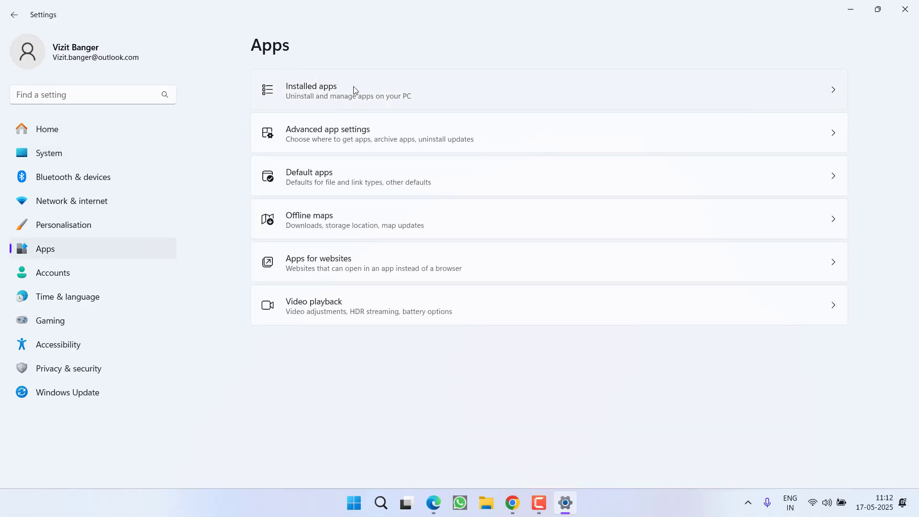
click(354, 87)
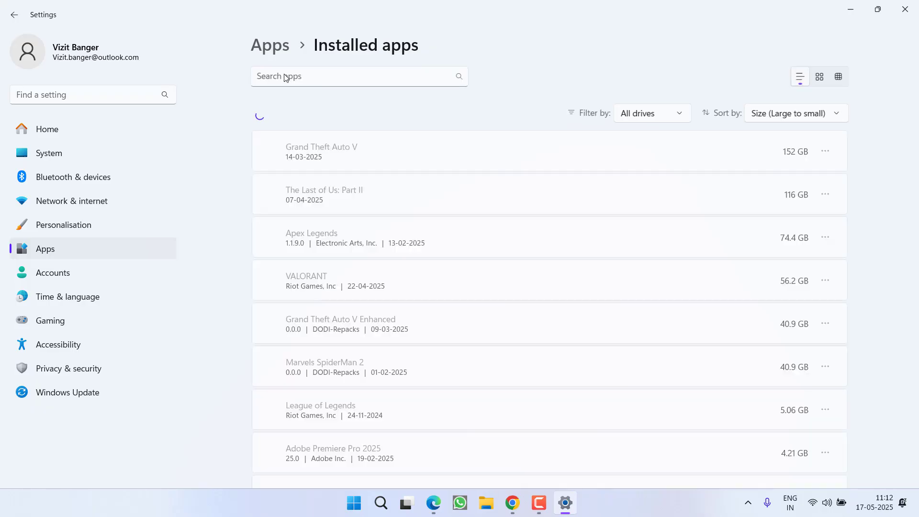
click(308, 76)
text(xbox)
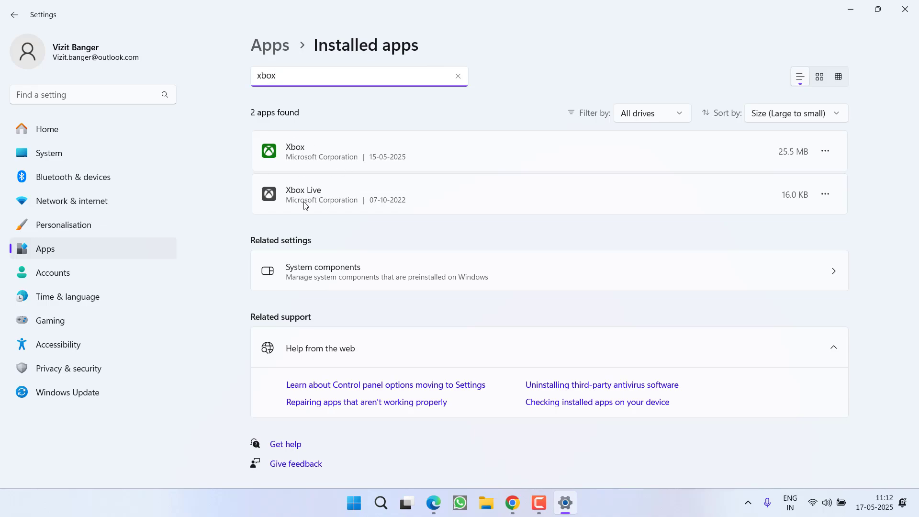
Step: Uninstall the Xbox app, confirm the removal and close Windows Settings
click(826, 151)
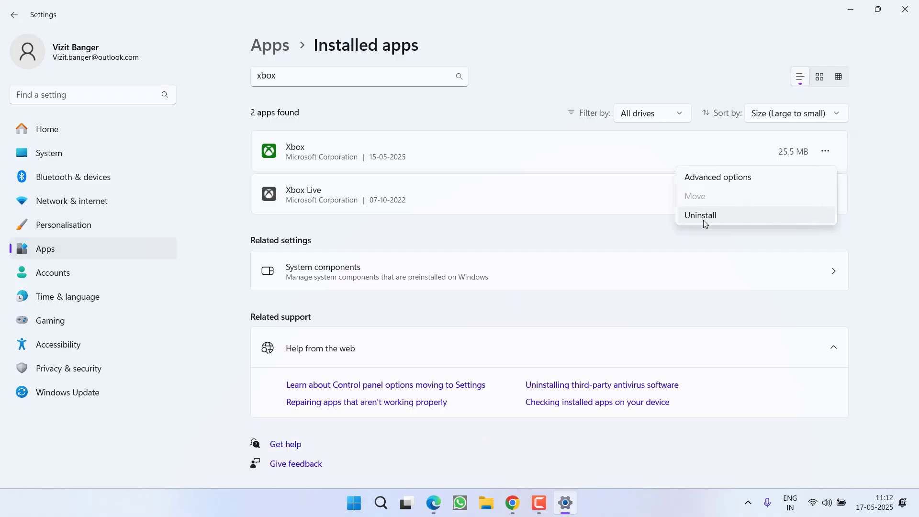
click(719, 217)
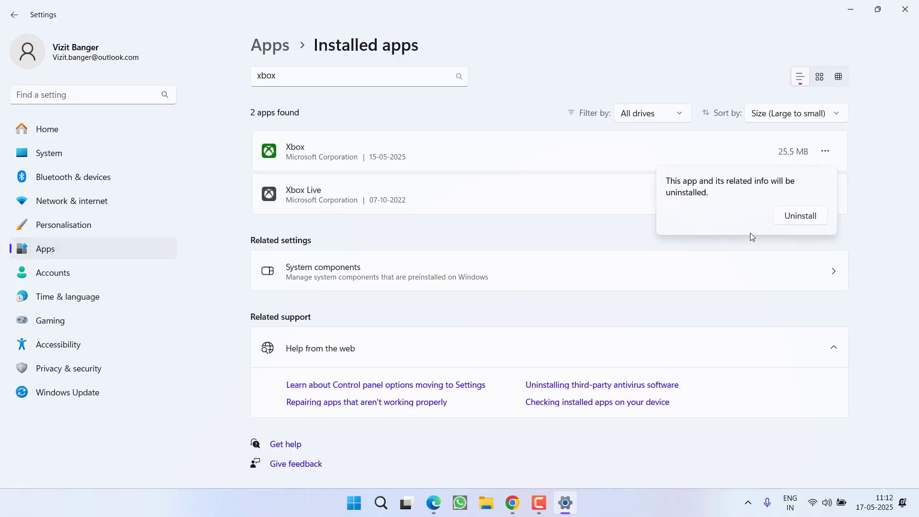
click(813, 218)
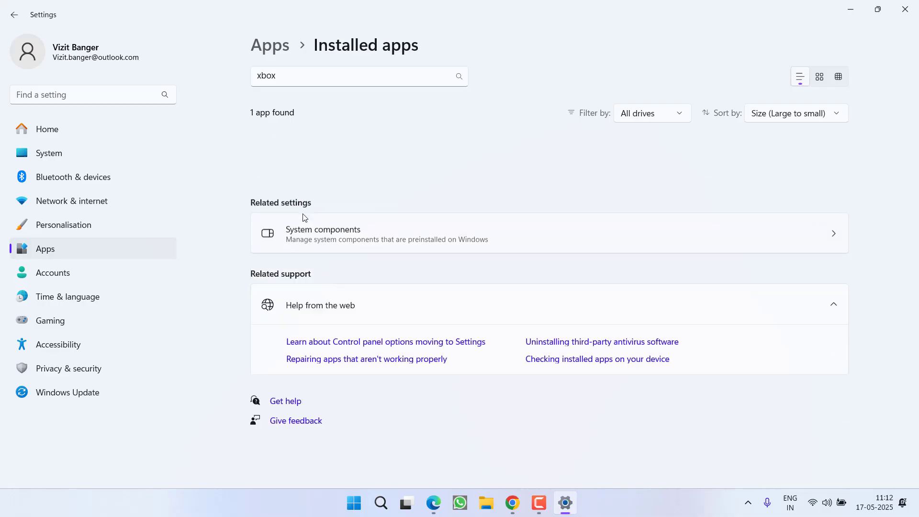
key(alt+F4)
Step: Open Microsoft Store and search it for xbox
key(super)
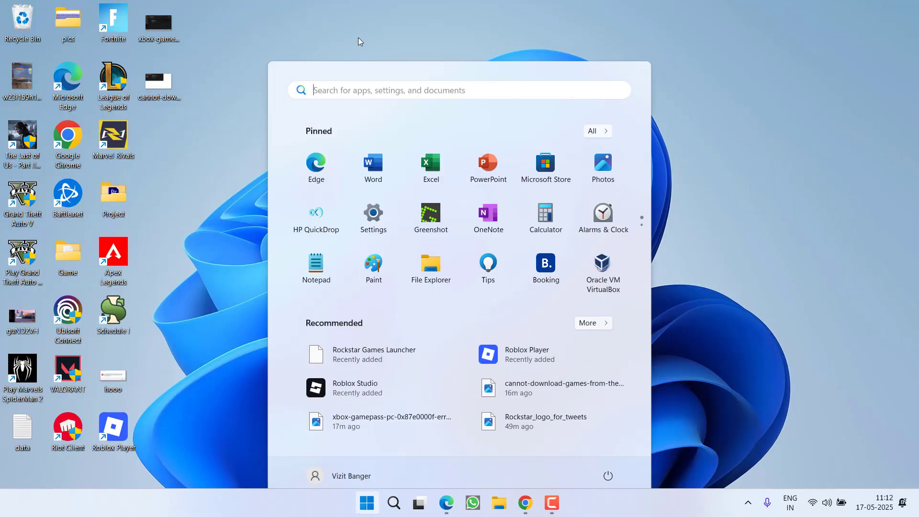
text(sotre)
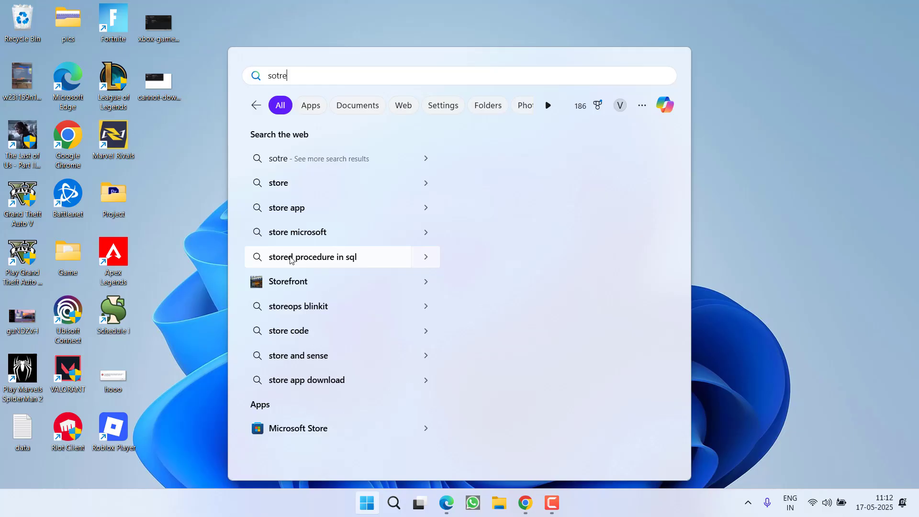
click(318, 429)
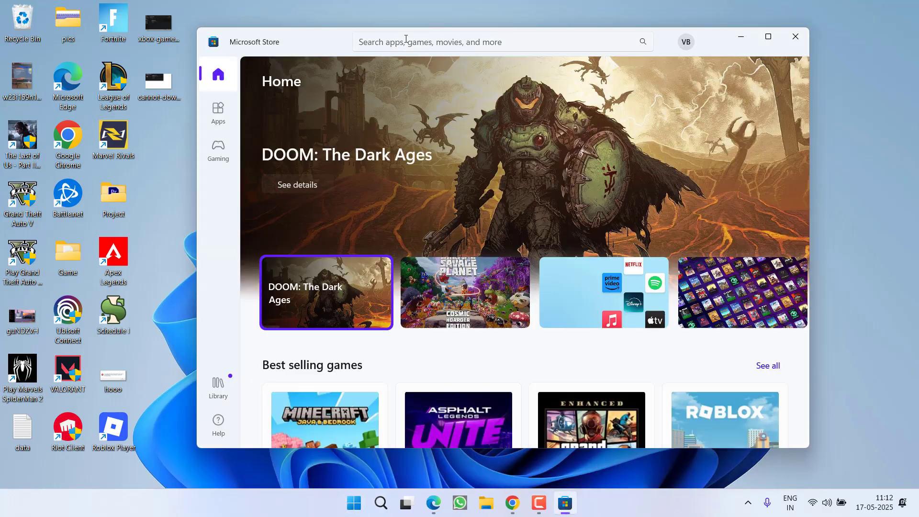
click(405, 40)
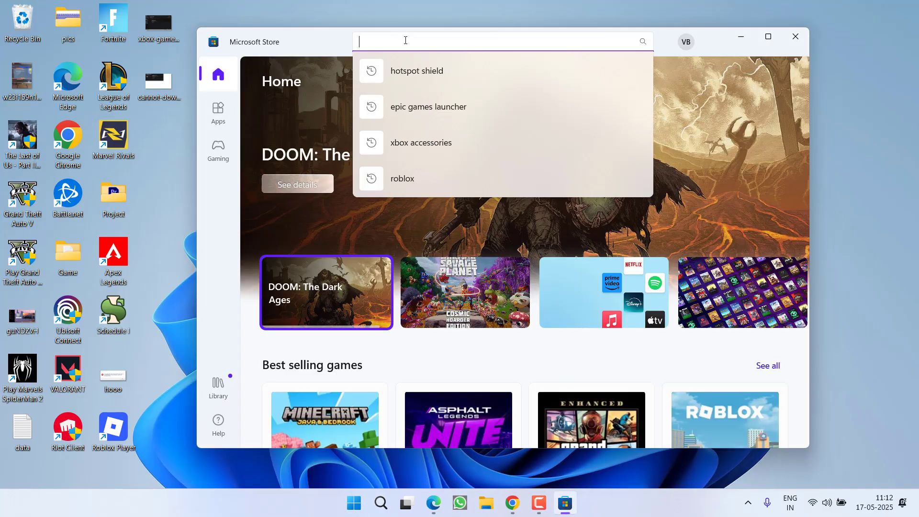
text(xbox)
key(Return)
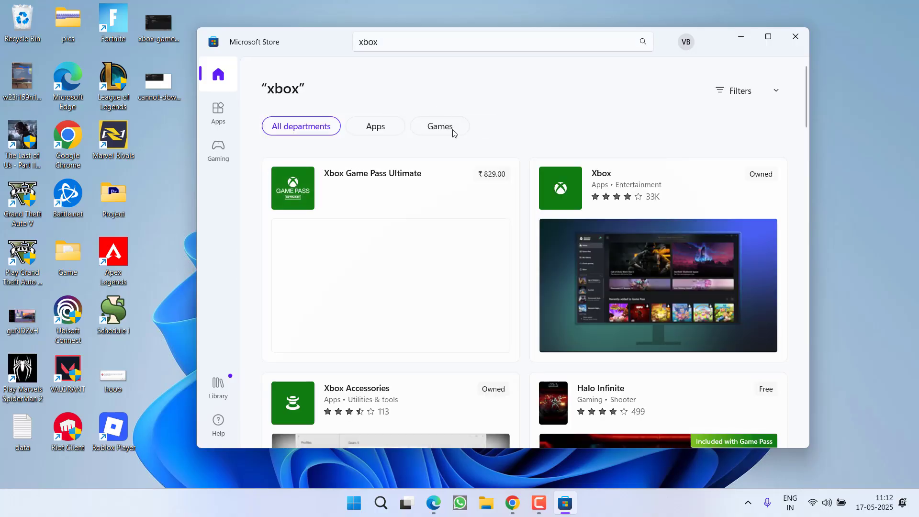
Step: Install the Xbox app by Microsoft Corporation from its store page, then close Microsoft Store
click(656, 203)
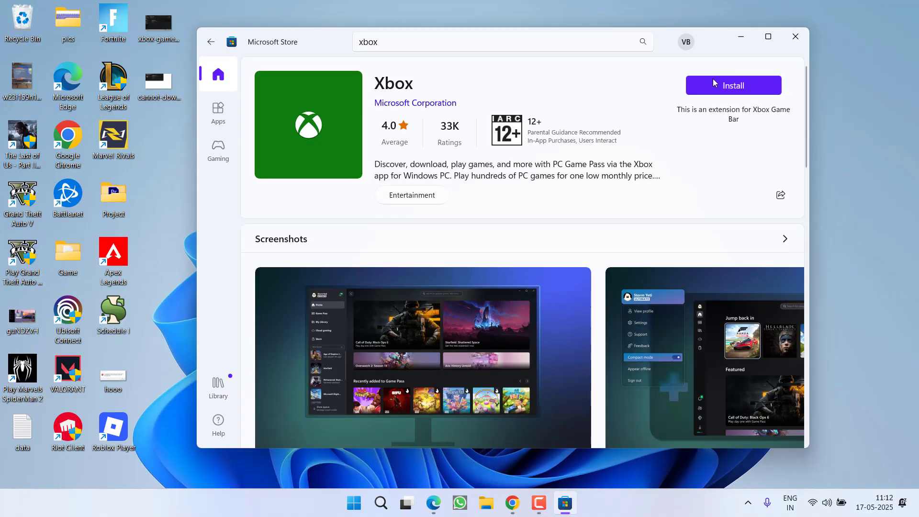
click(733, 90)
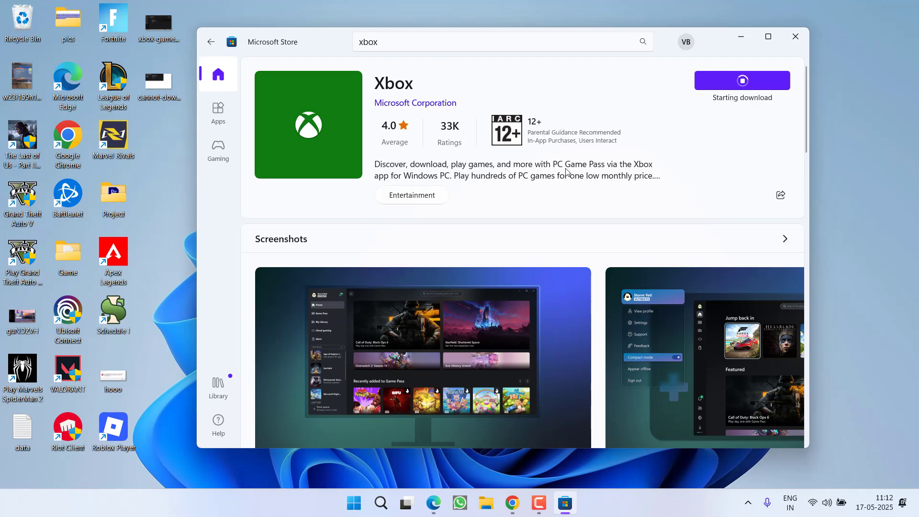
click(363, 345)
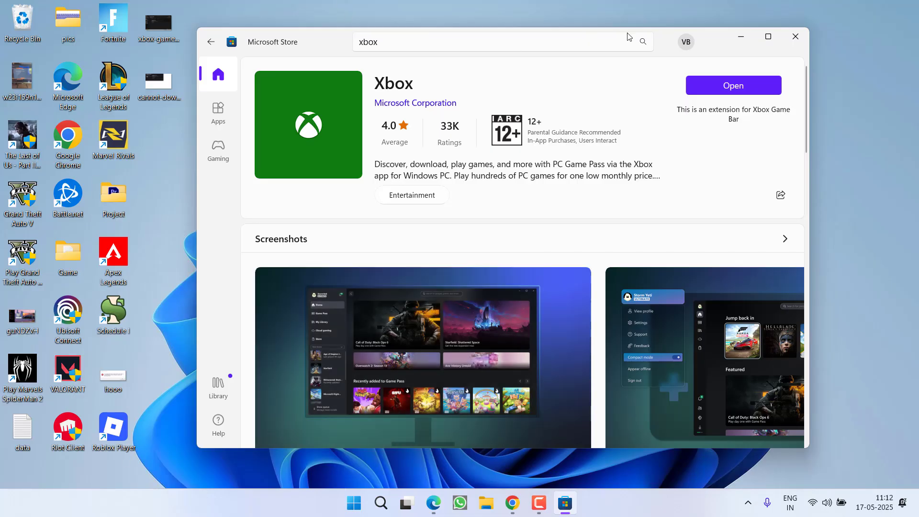
click(796, 37)
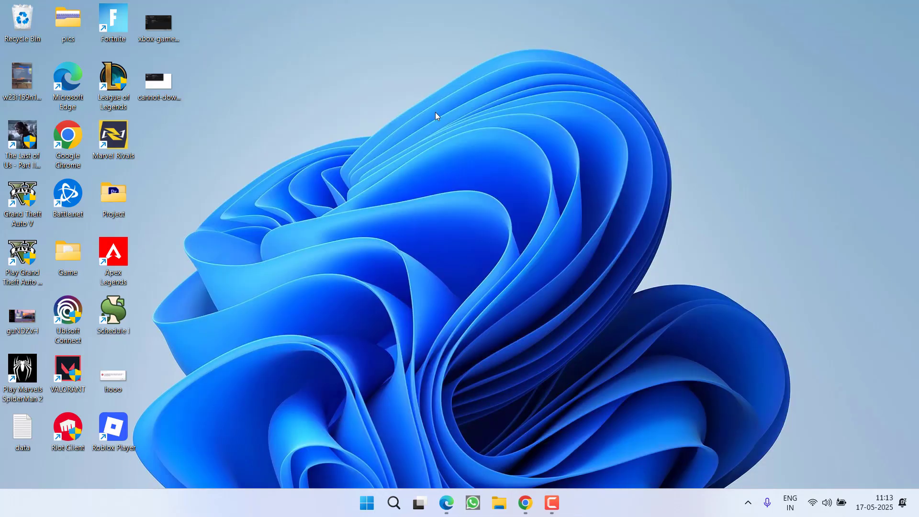